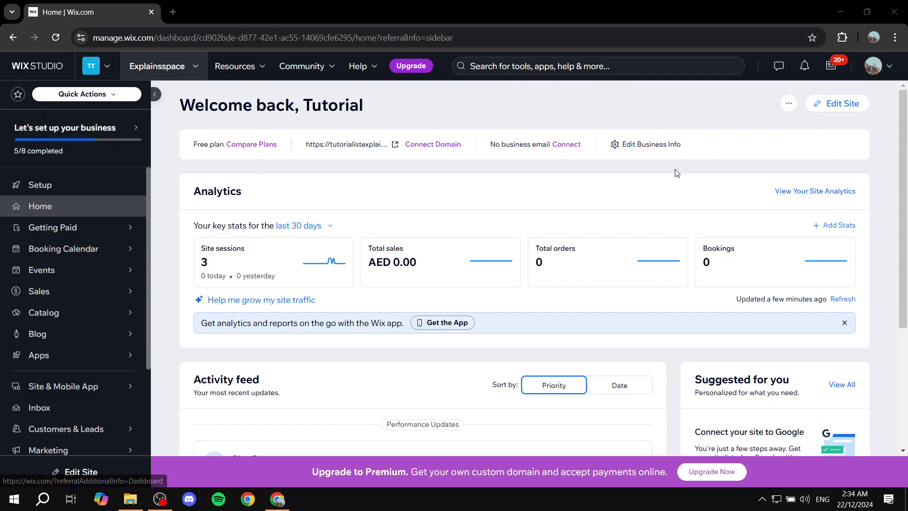
Open the site for editing and search the App Market for "wix blog" to check the Wix Blog app
click(844, 108)
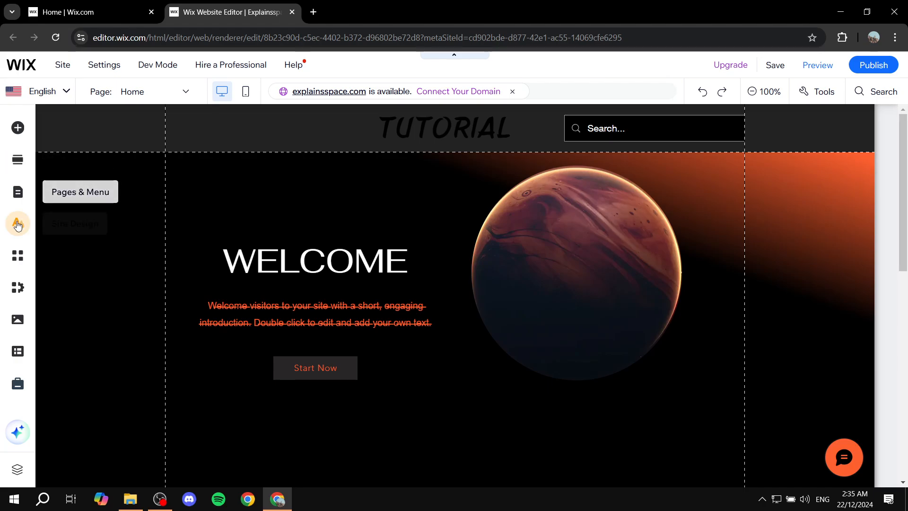
click(21, 261)
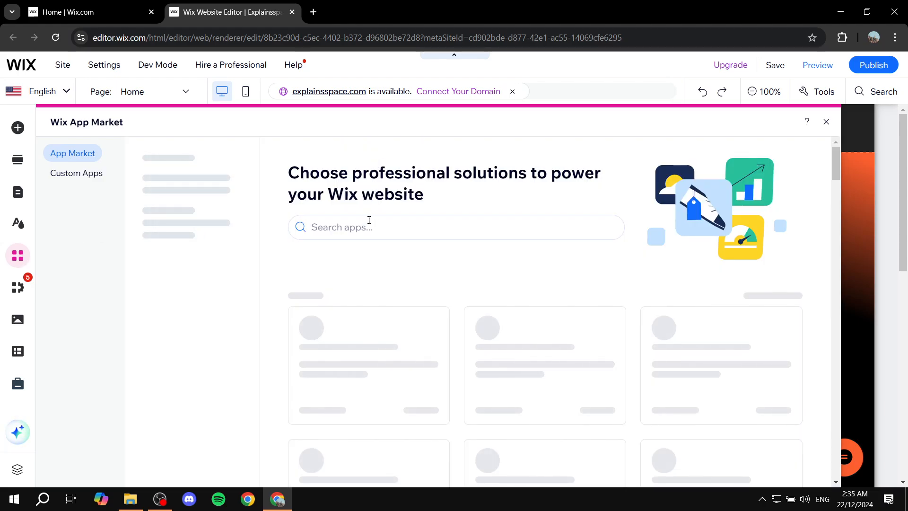
click(369, 221)
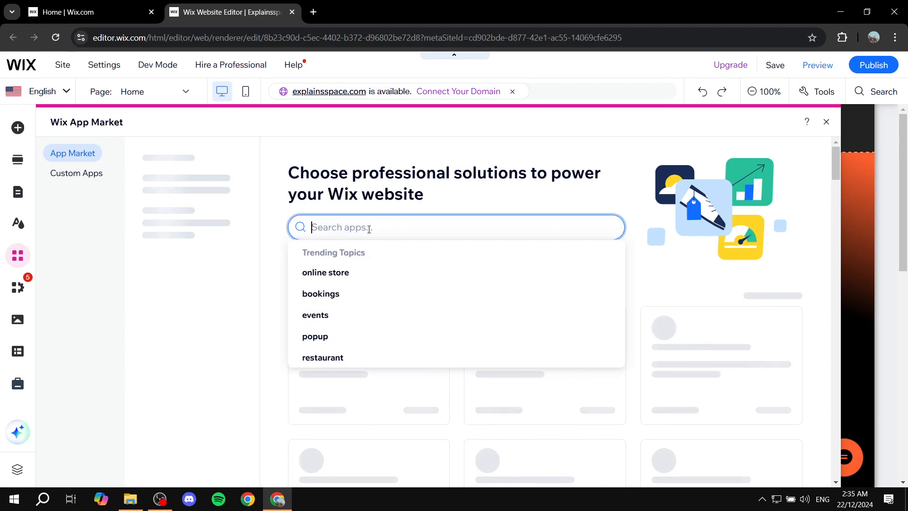
text(Wix blog)
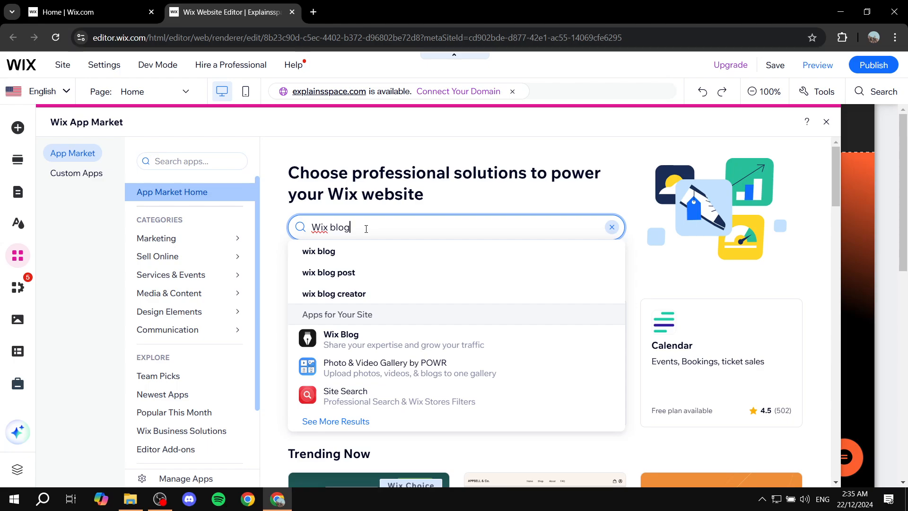
click(357, 252)
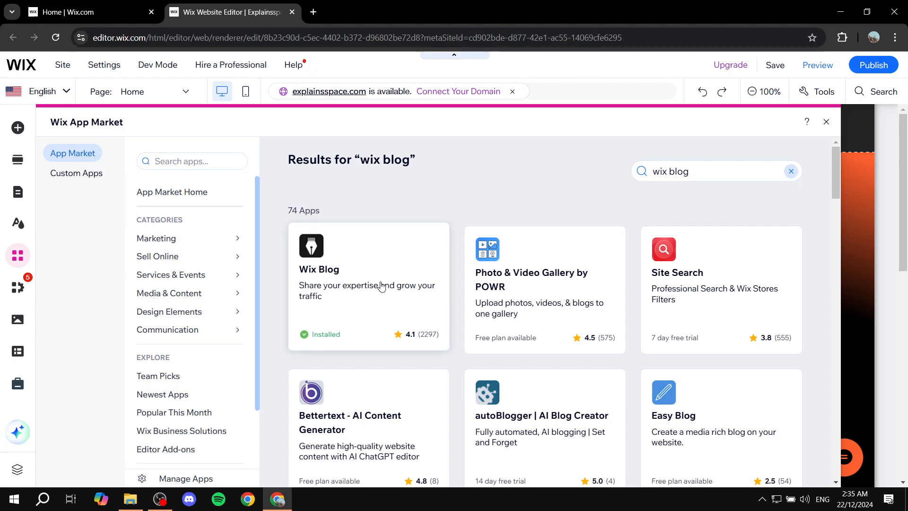
click(827, 122)
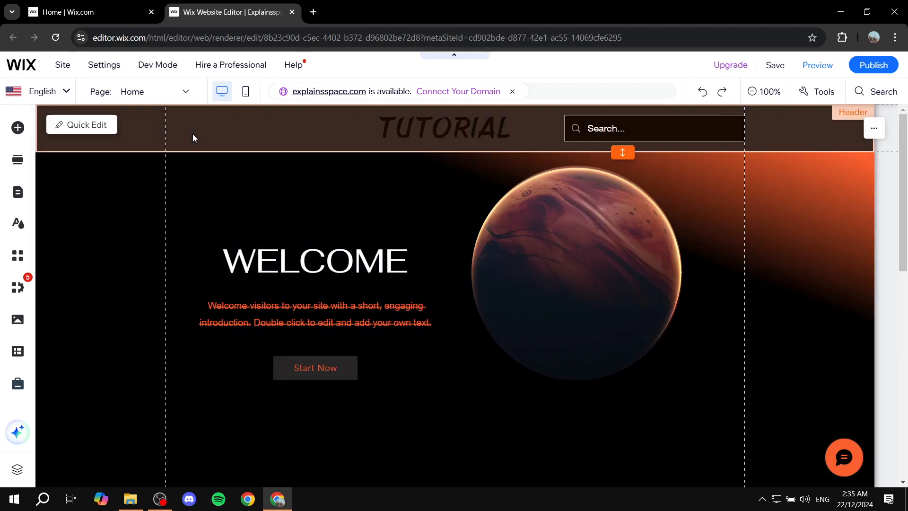
Switch to the Blog page listed under Blog Pages and look through its posts
click(109, 5)
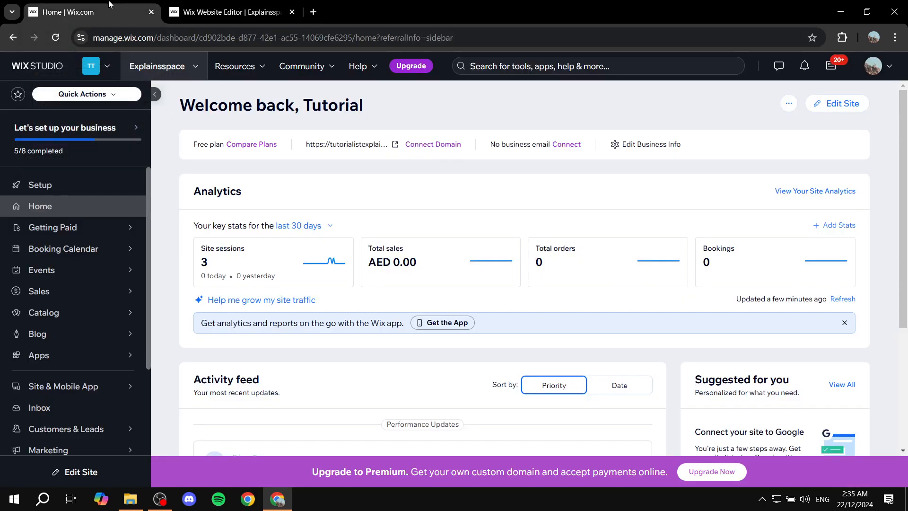
click(182, 5)
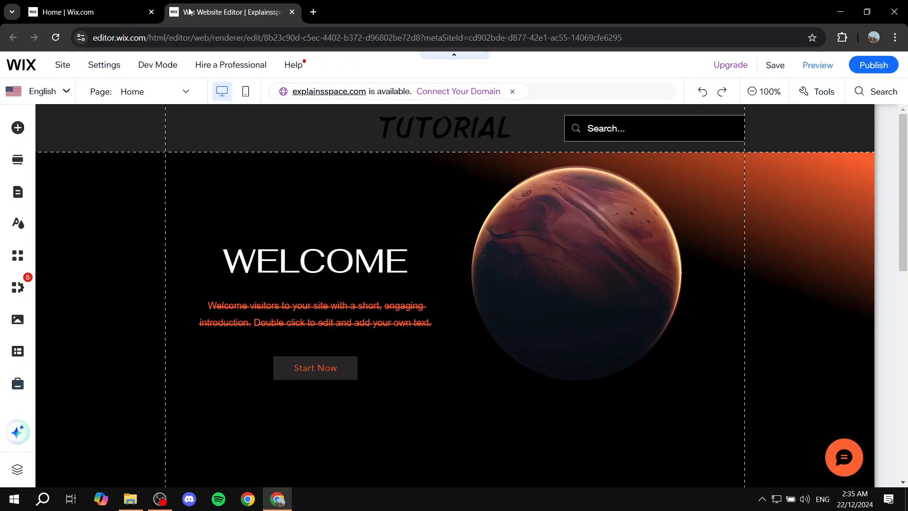
click(163, 97)
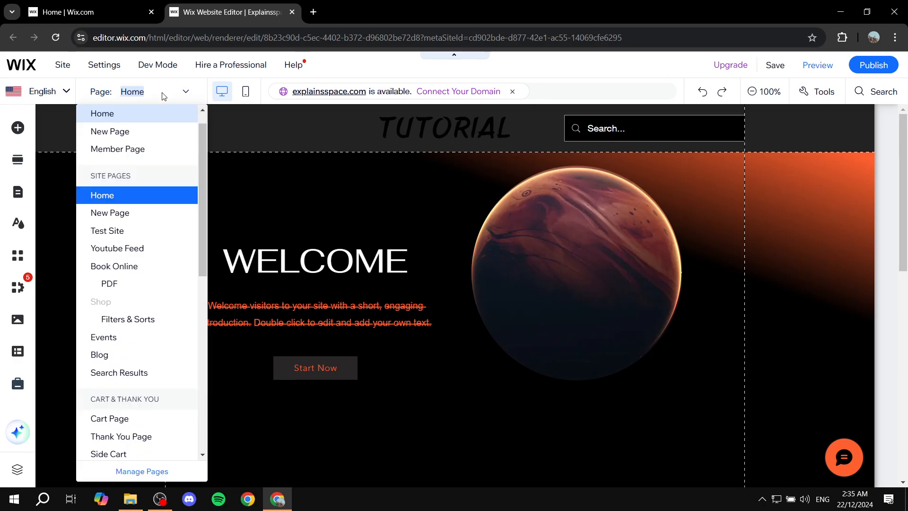
scroll(135, 315, down, 4)
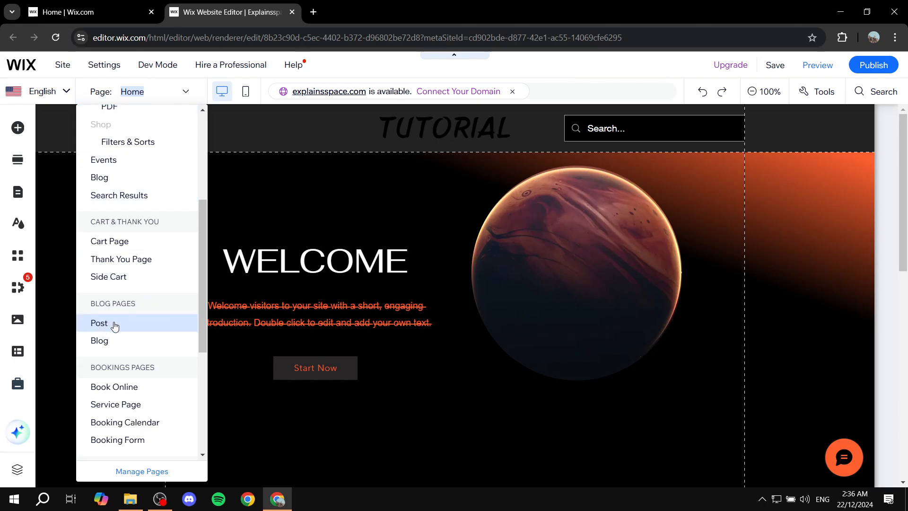
click(124, 350)
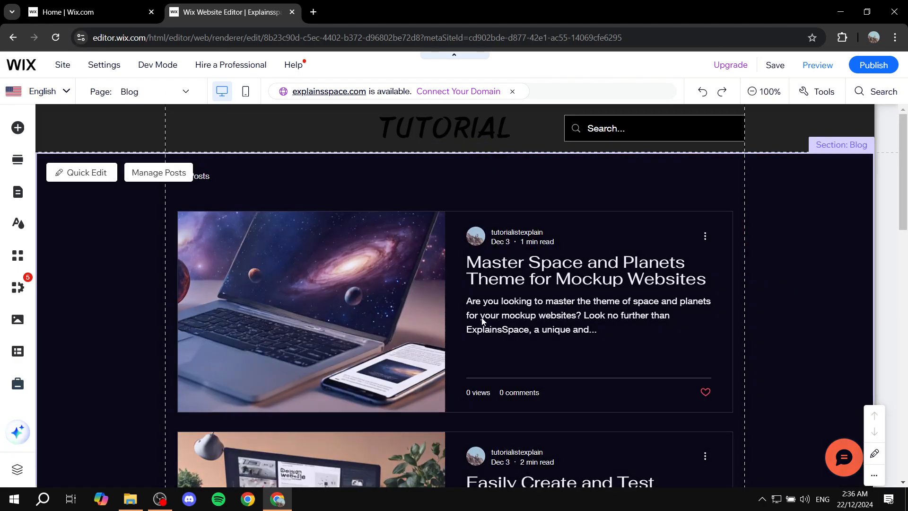
scroll(652, 349, down, 20)
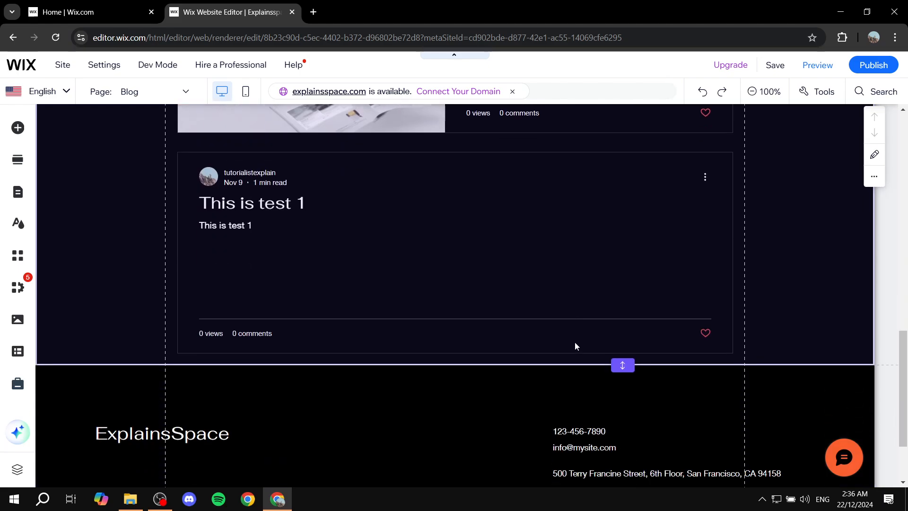
scroll(575, 342, up, 10)
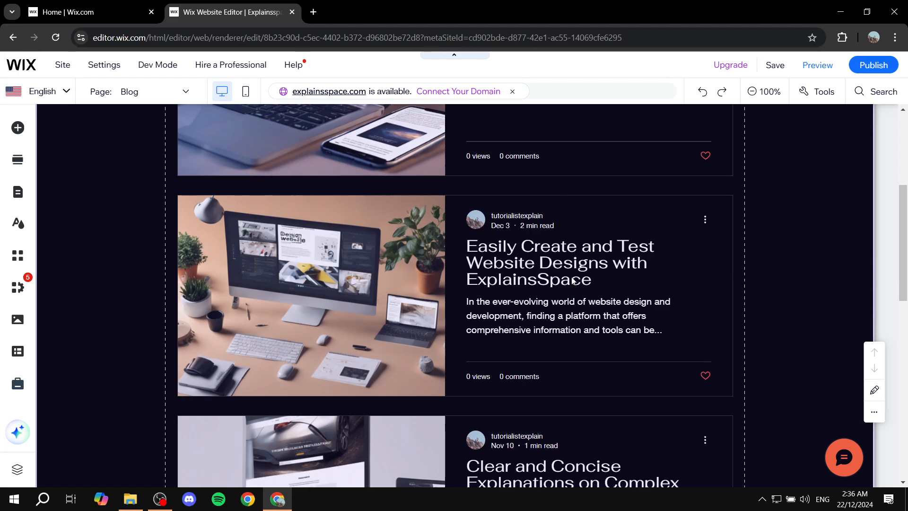
scroll(567, 284, up, 5)
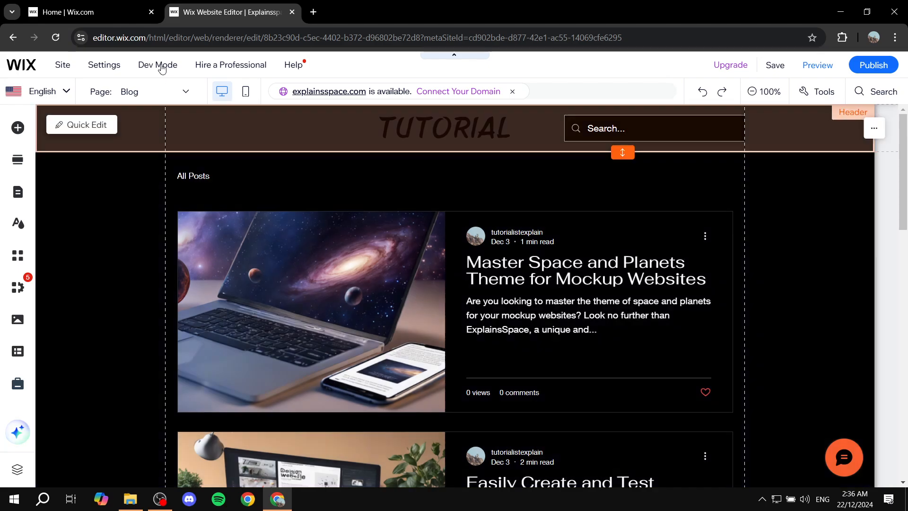
Switch to the site dashboard and view the Blog Overview
click(89, 4)
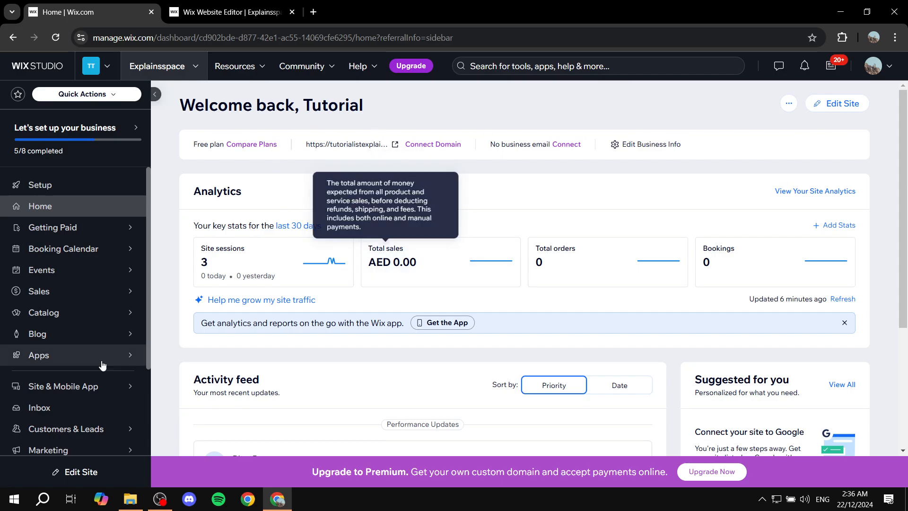
mouse_move(75, 339)
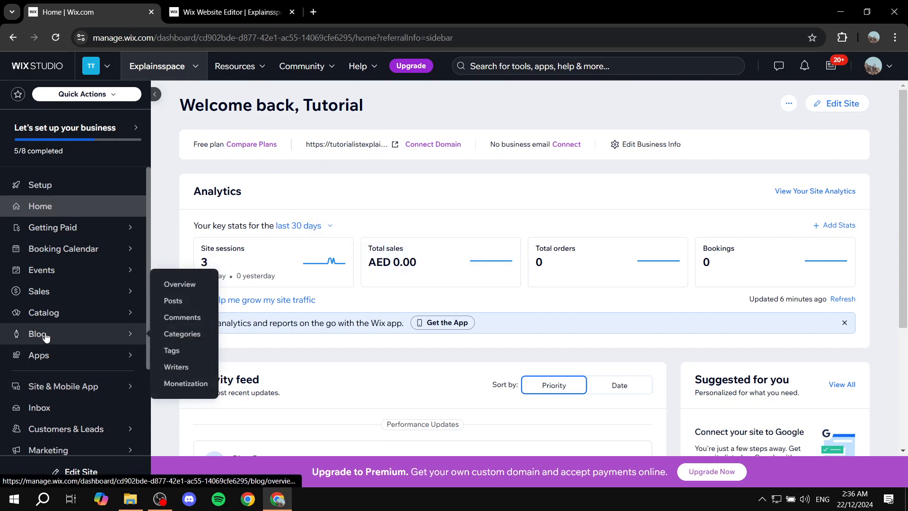
click(59, 338)
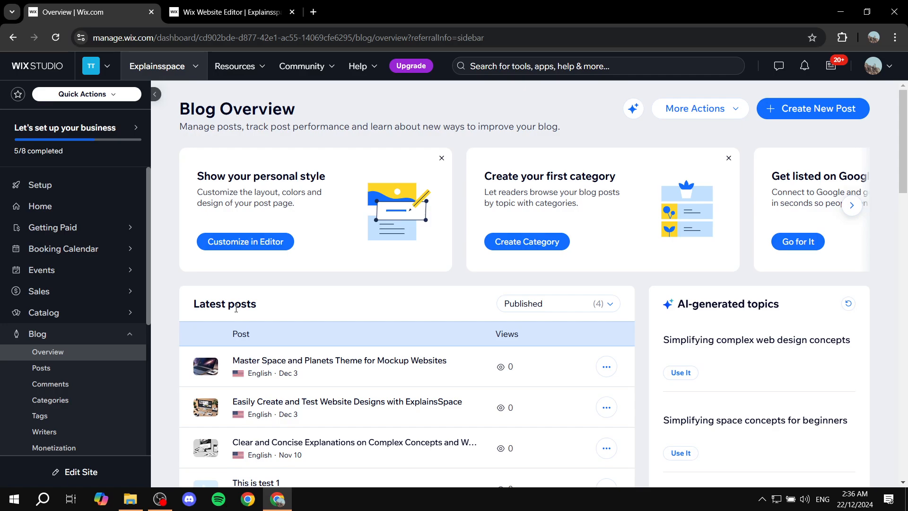
Return to the website editor and add a blank page to the site menu
click(251, 3)
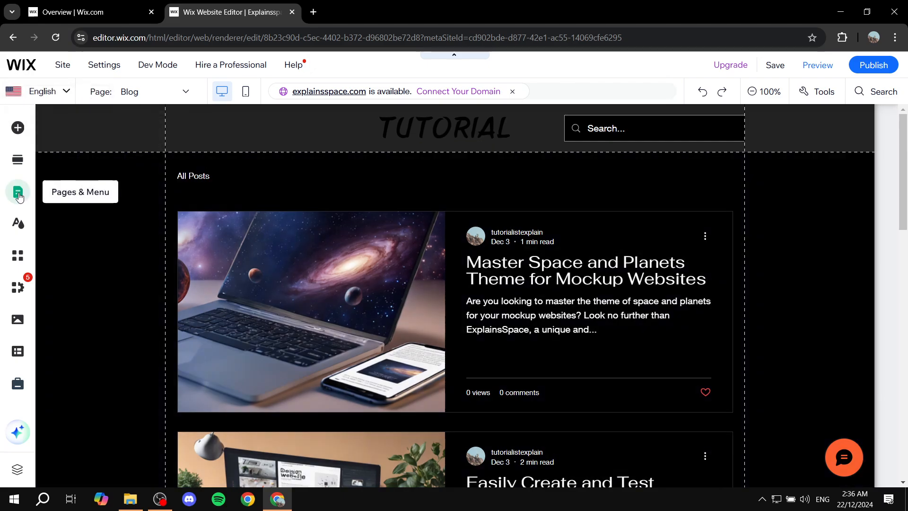
click(19, 194)
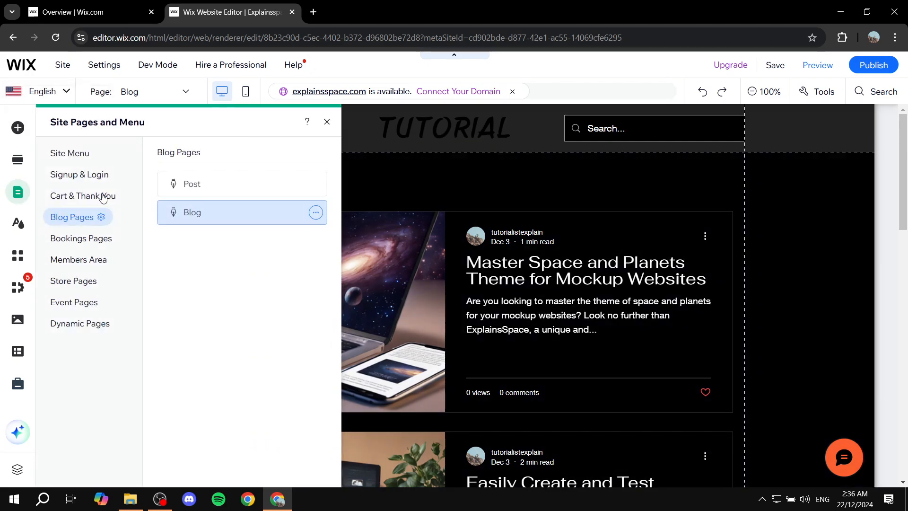
click(76, 154)
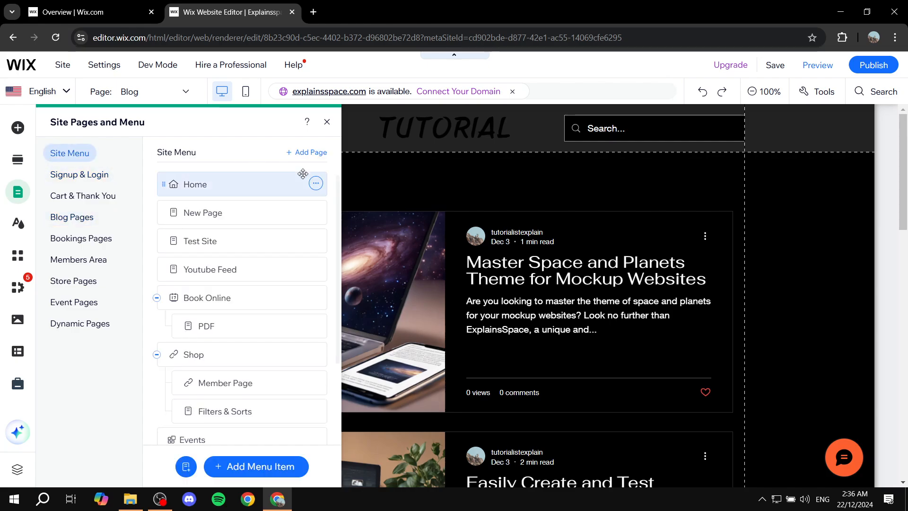
click(300, 153)
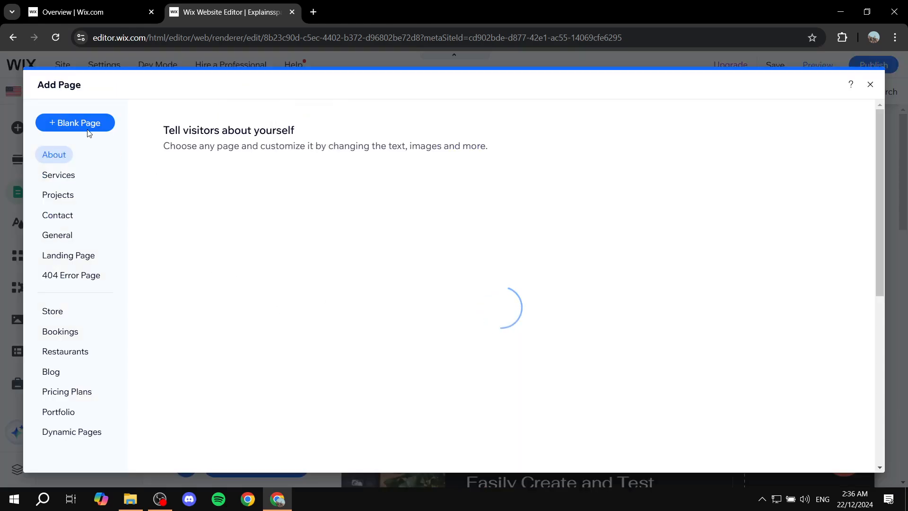
click(75, 122)
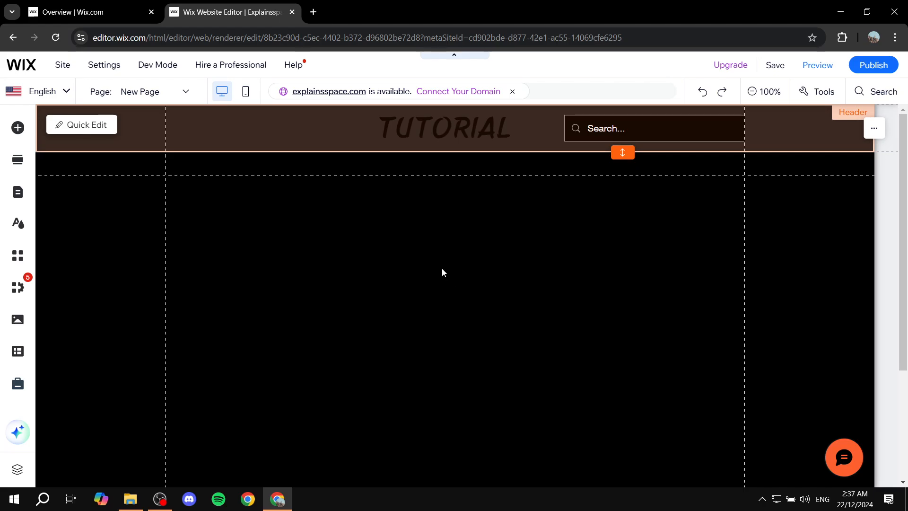
Name the new page "Blog posts" and close the site pages list
click(442, 270)
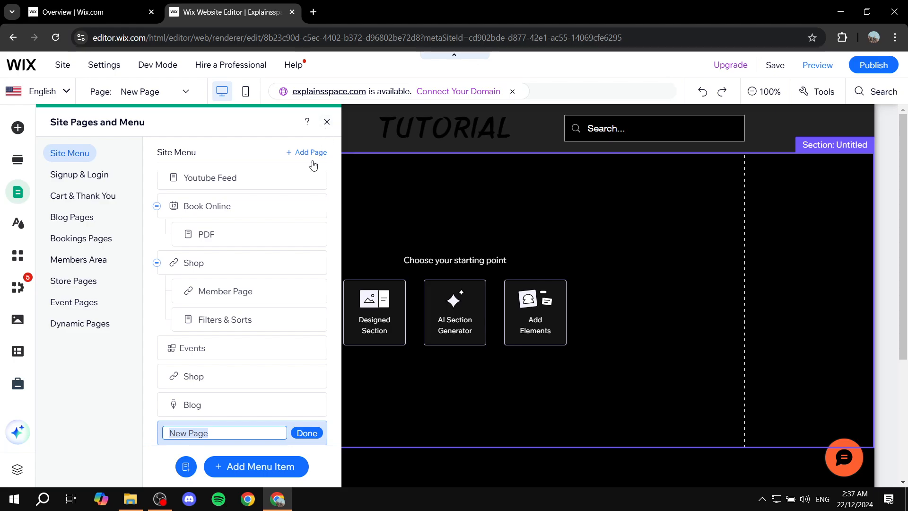
text(B)
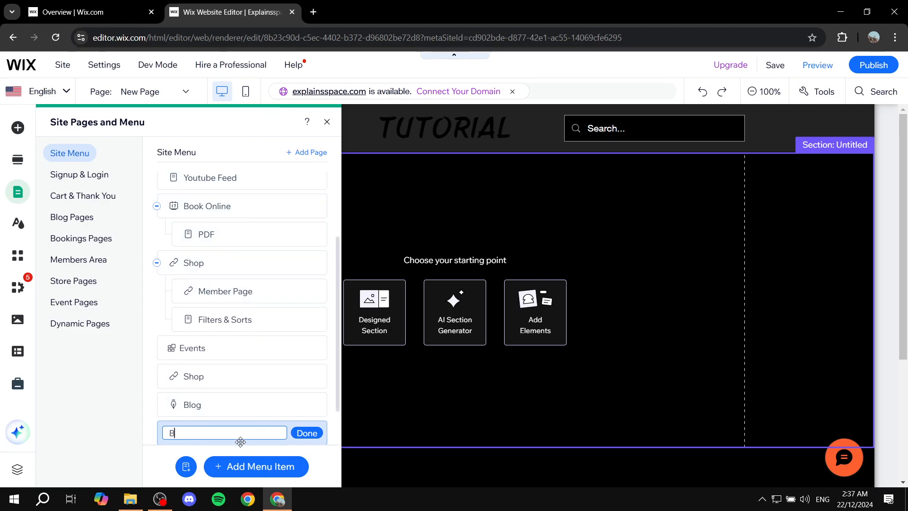
text(log posts)
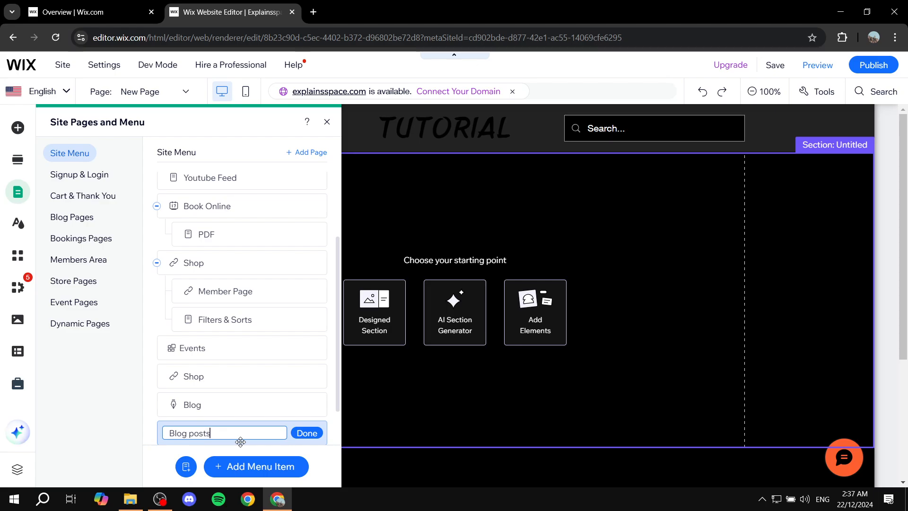
click(306, 431)
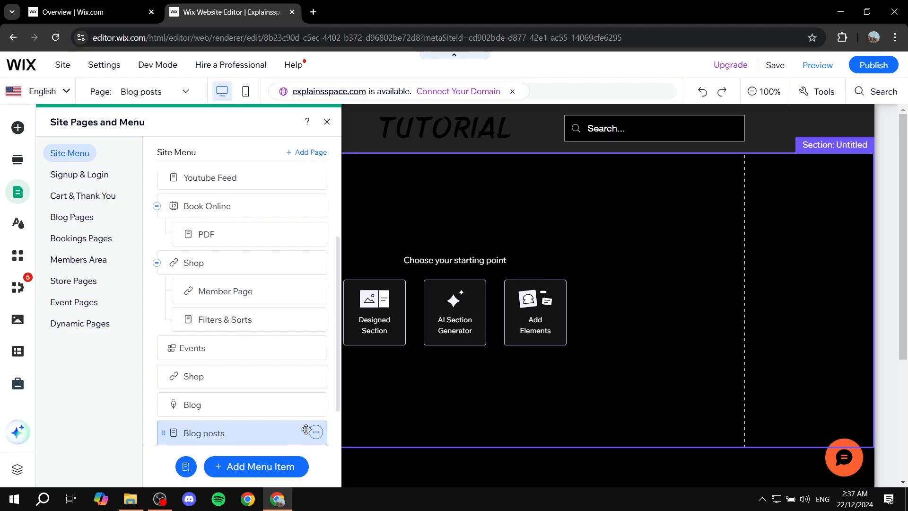
click(325, 123)
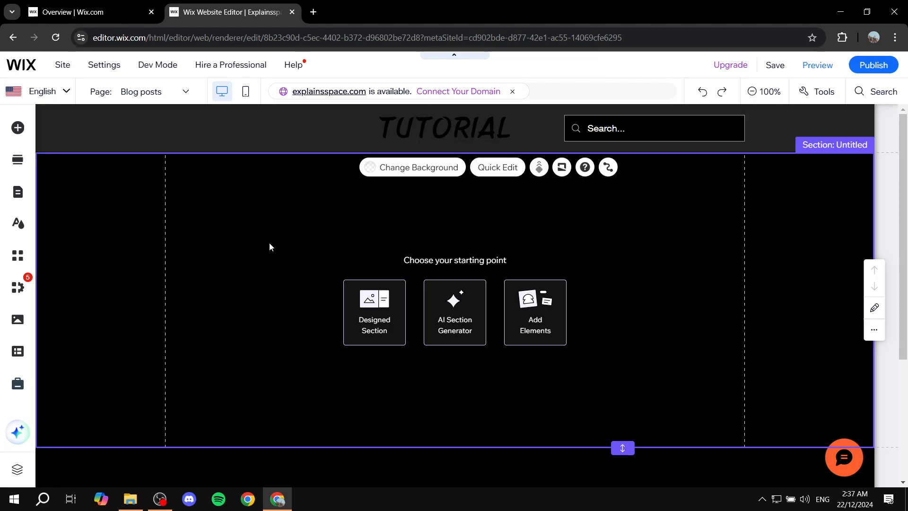
Add the first Post List (Large) blog element, with the image beside the text, to the empty section of the Blog posts page
click(18, 128)
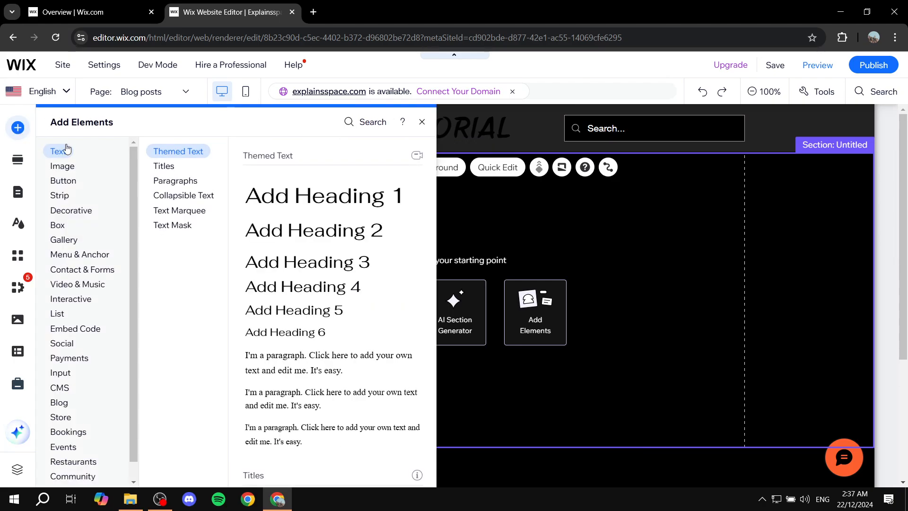
scroll(62, 326, down, 2)
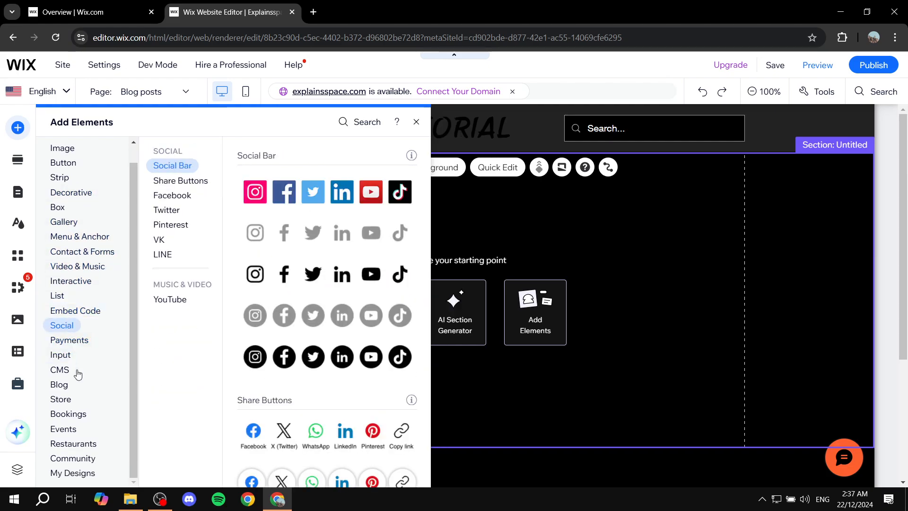
mouse_move(64, 387)
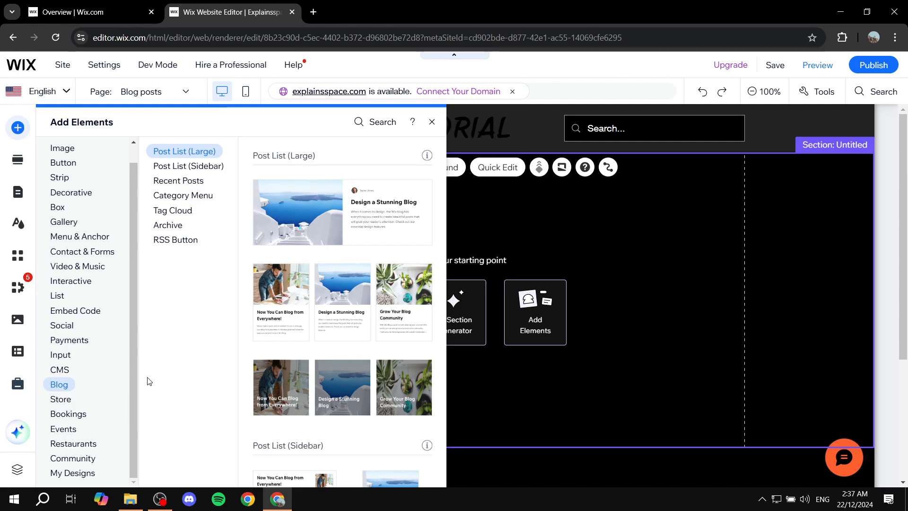
click(177, 244)
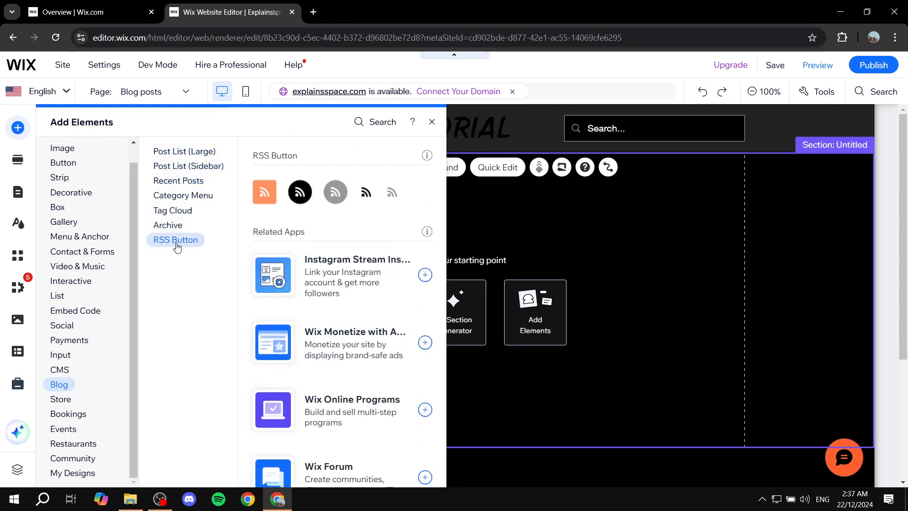
click(182, 153)
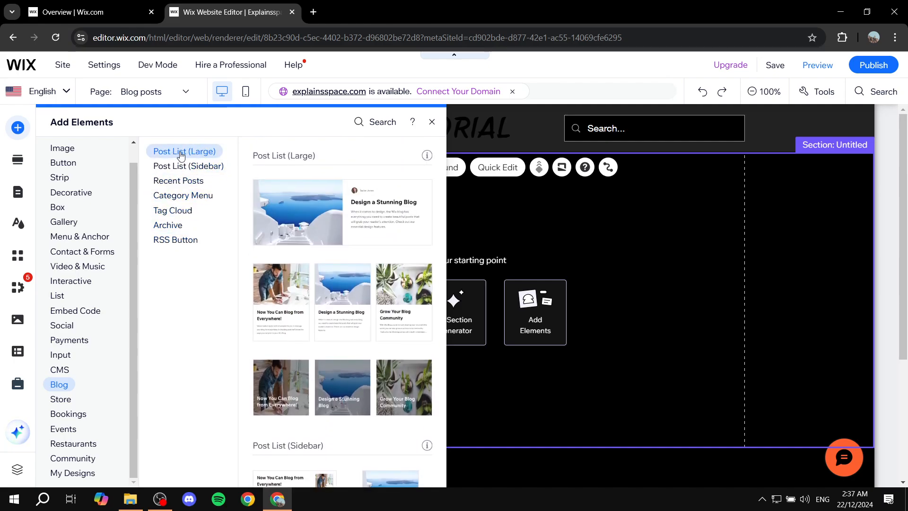
click(190, 166)
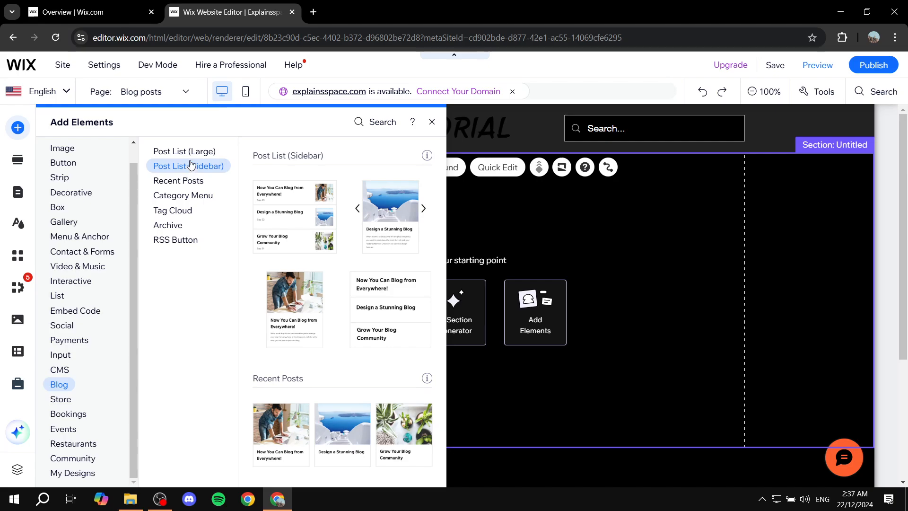
click(188, 153)
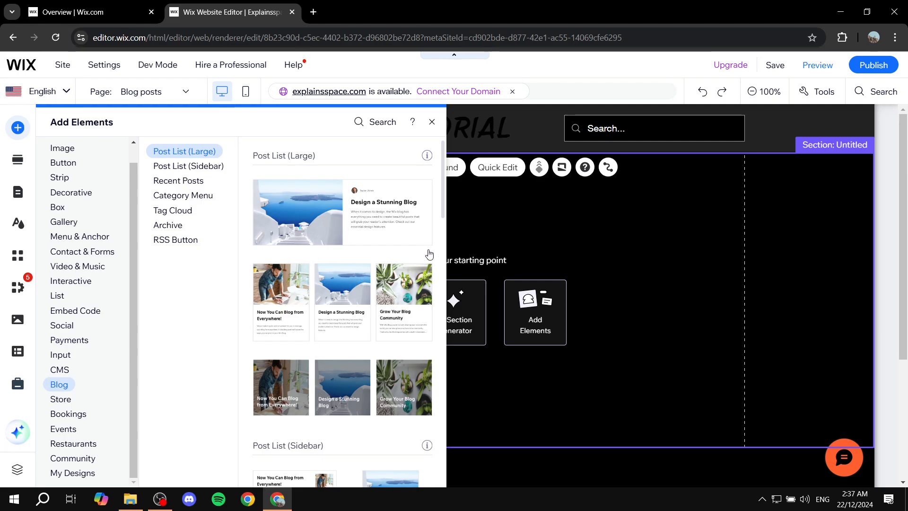
drag(369, 226, 463, 262)
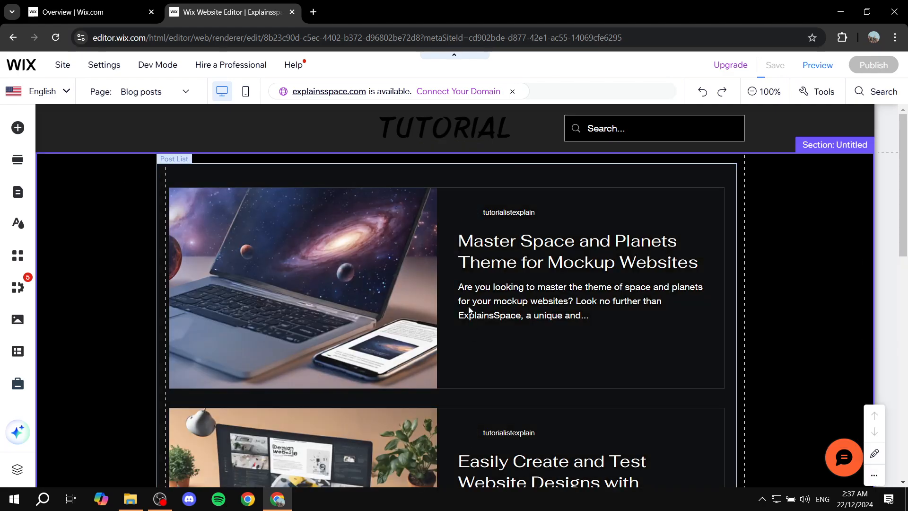
Review the large Post List on the Blog posts page and delete it from the section
scroll(313, 287, down, 2)
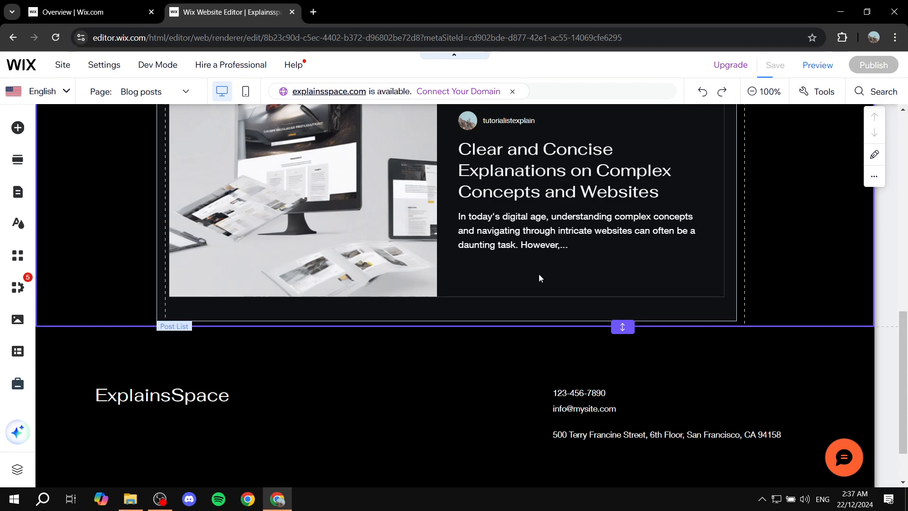
scroll(472, 256, up, 1)
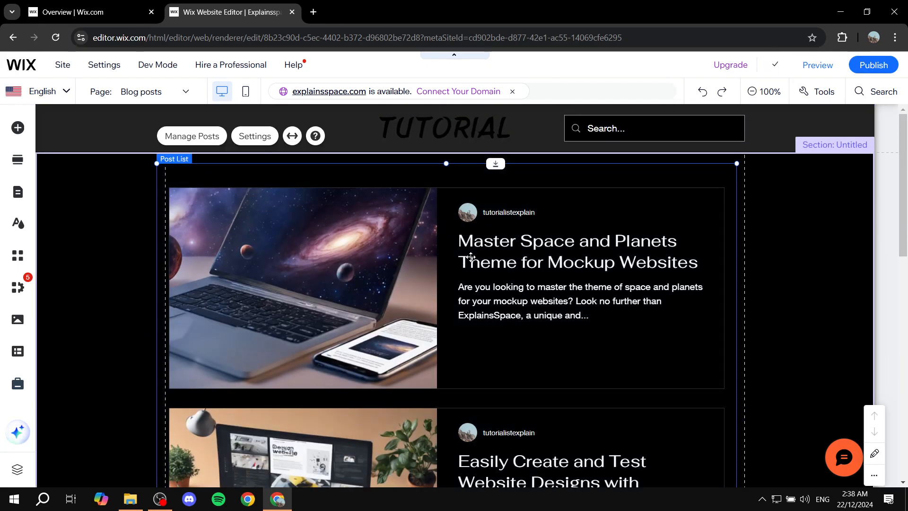
key(Delete)
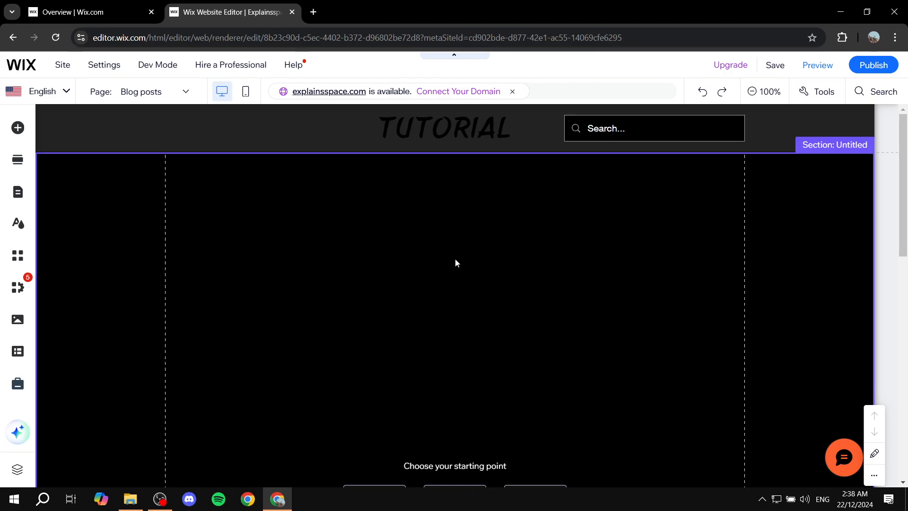
Add the first Post List (Sidebar) blog element, with small thumbnails beside the titles, to the empty section and select it
click(18, 127)
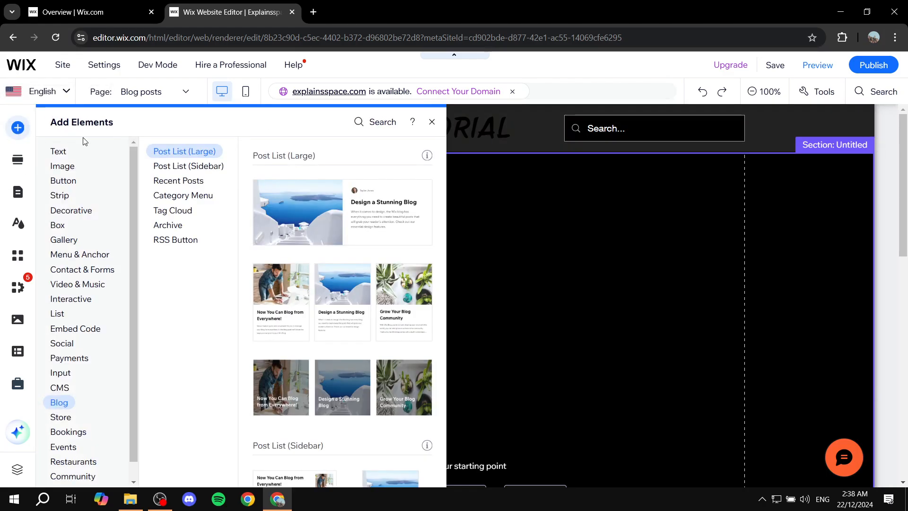
click(188, 165)
drag(295, 208, 270, 286)
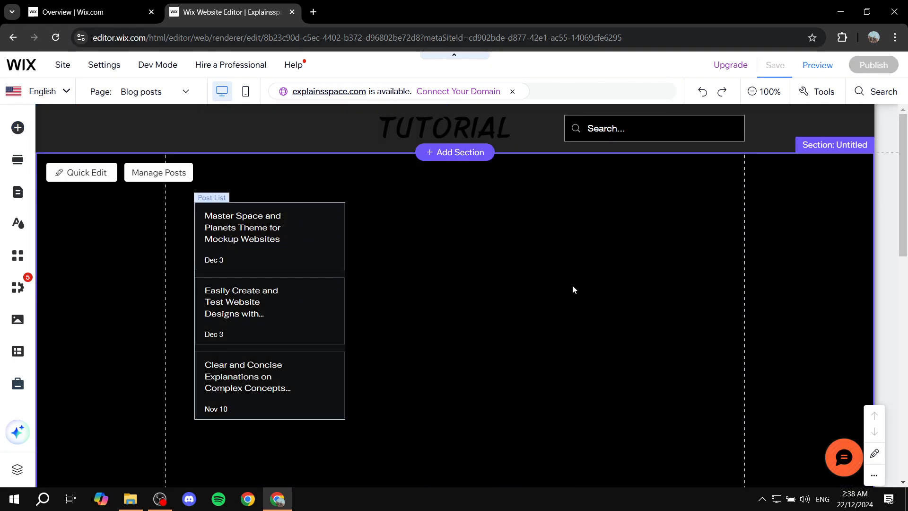
click(284, 314)
Add the three-column Post List (Large) with titles over the images below the sidebar list, and open its post management
click(18, 128)
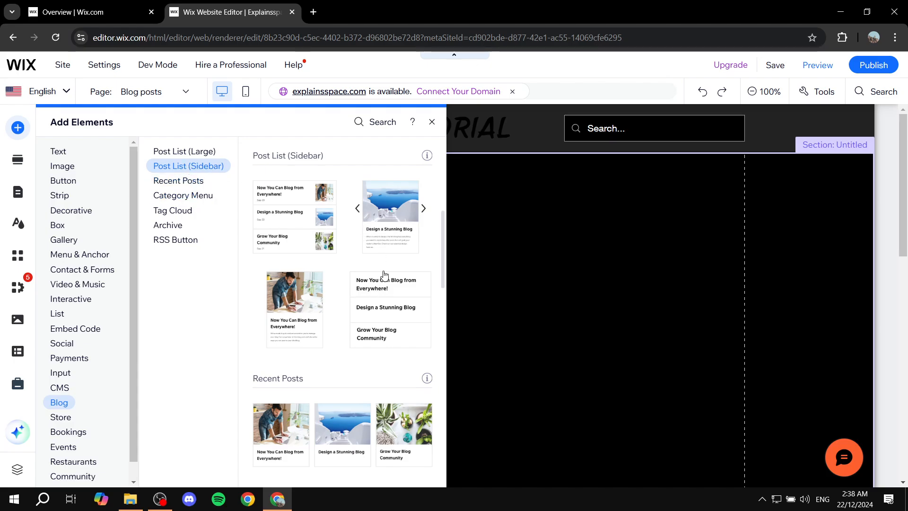
scroll(386, 225, up, 3)
drag(387, 224, 569, 259)
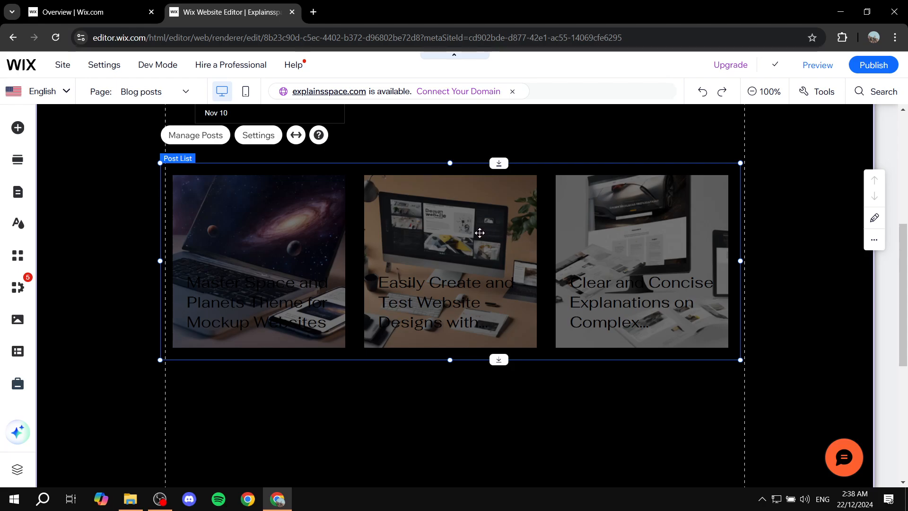
click(216, 137)
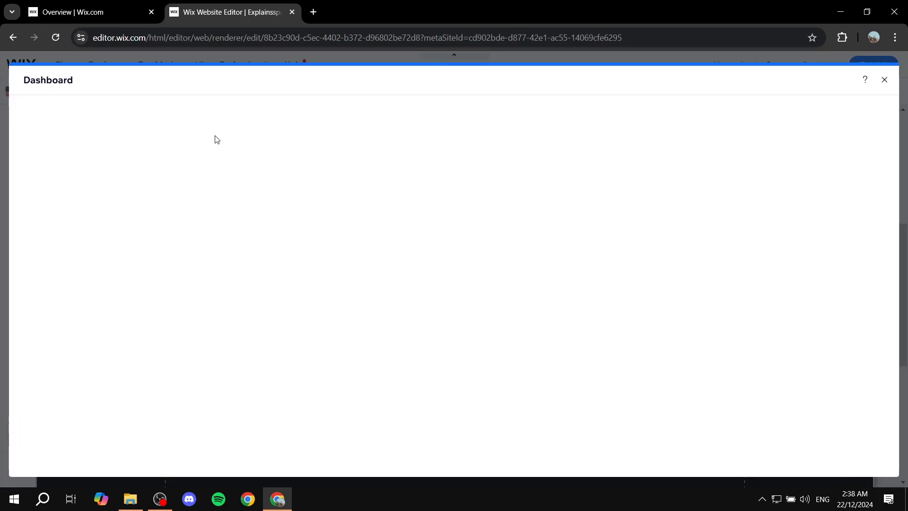